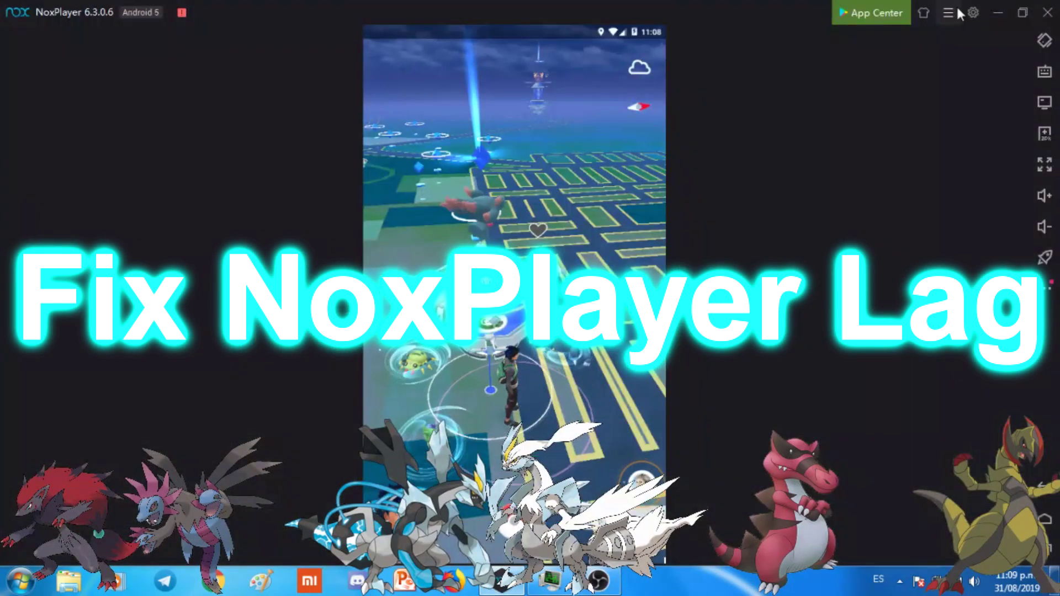
# Open NoxPlayer's System settings with the title-bar gear icon.
pyautogui.click(972, 12)
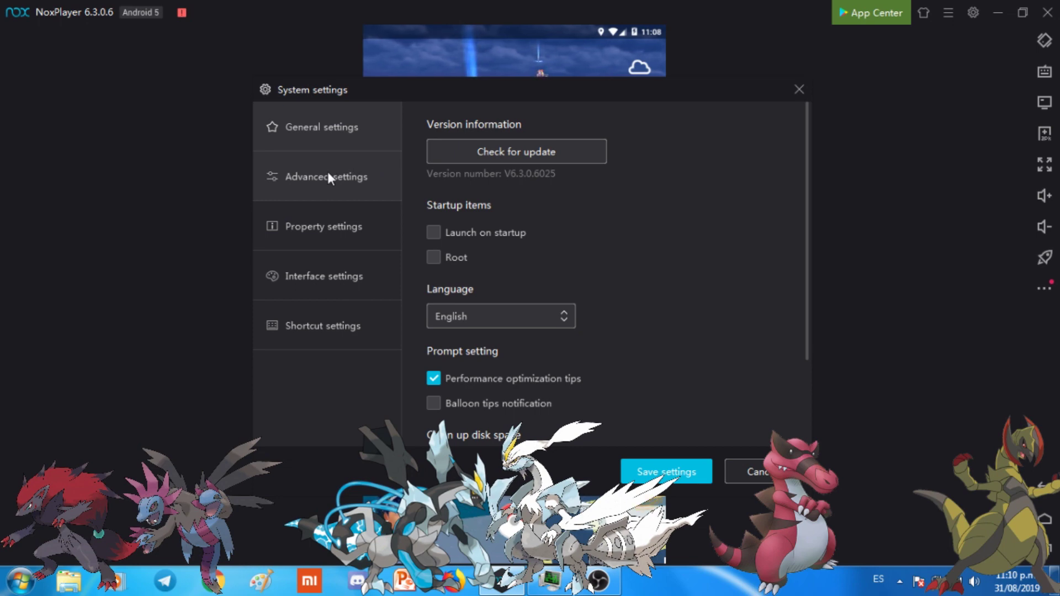
# On Advanced settings, keep the Custom performance preset with 2 CPU cores and 6096 MB memory.
pyautogui.click(328, 177)
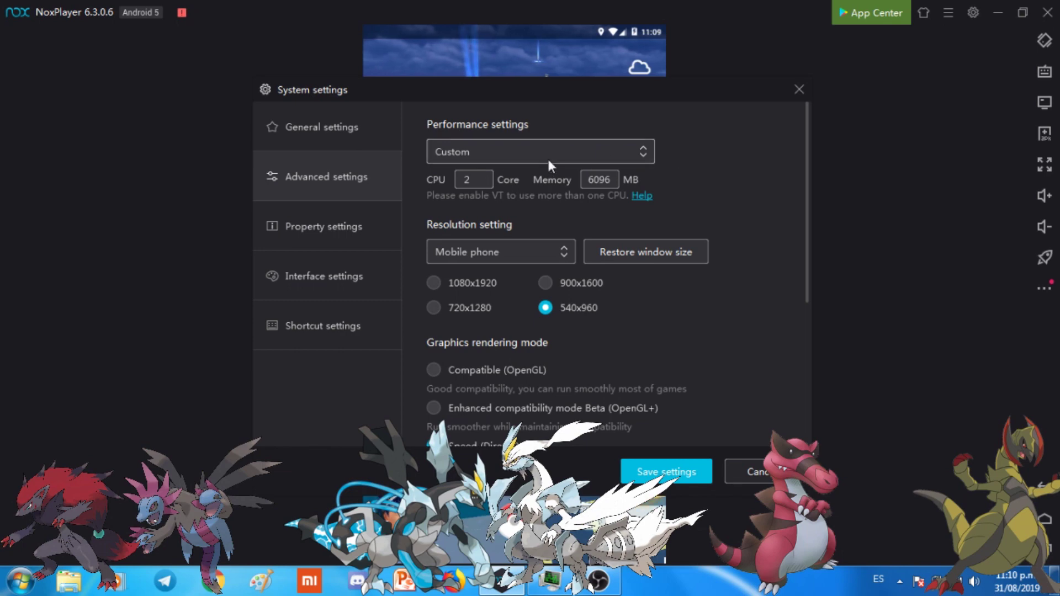
pyautogui.click(632, 147)
pyautogui.click(639, 145)
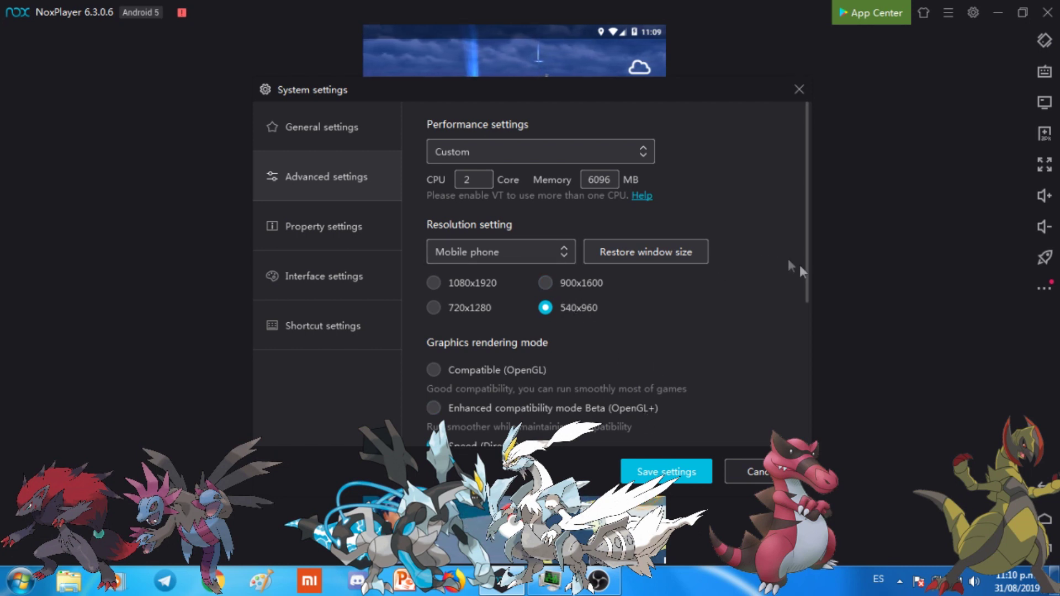
# Review the Speed (DirectX) rendering and 30-frame settings, then close System settings.
pyautogui.moveTo(809, 284); pyautogui.dragTo(809, 344)
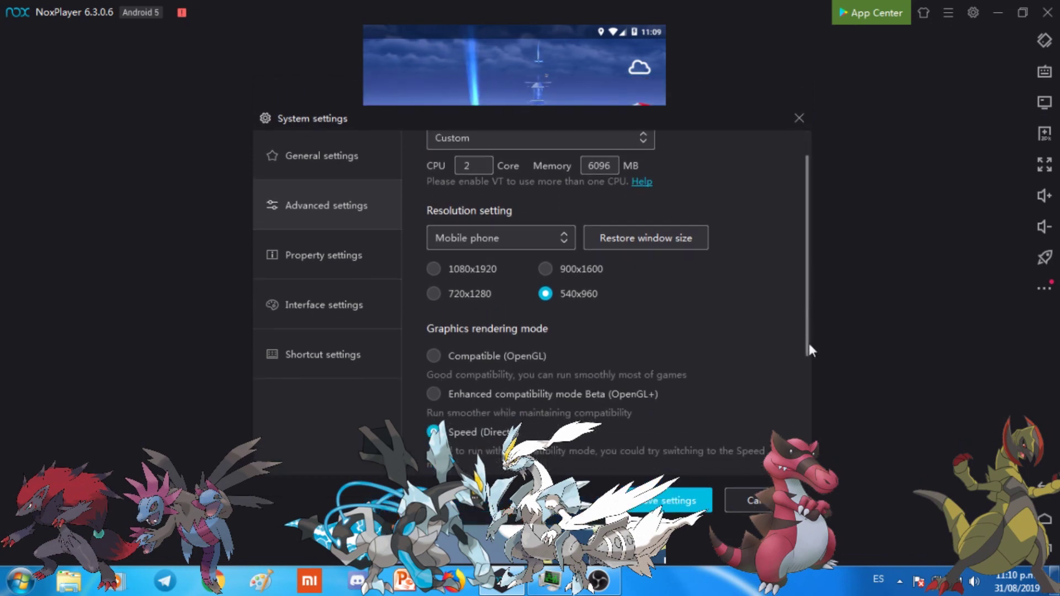
pyautogui.moveTo(706, 111); pyautogui.dragTo(724, 33)
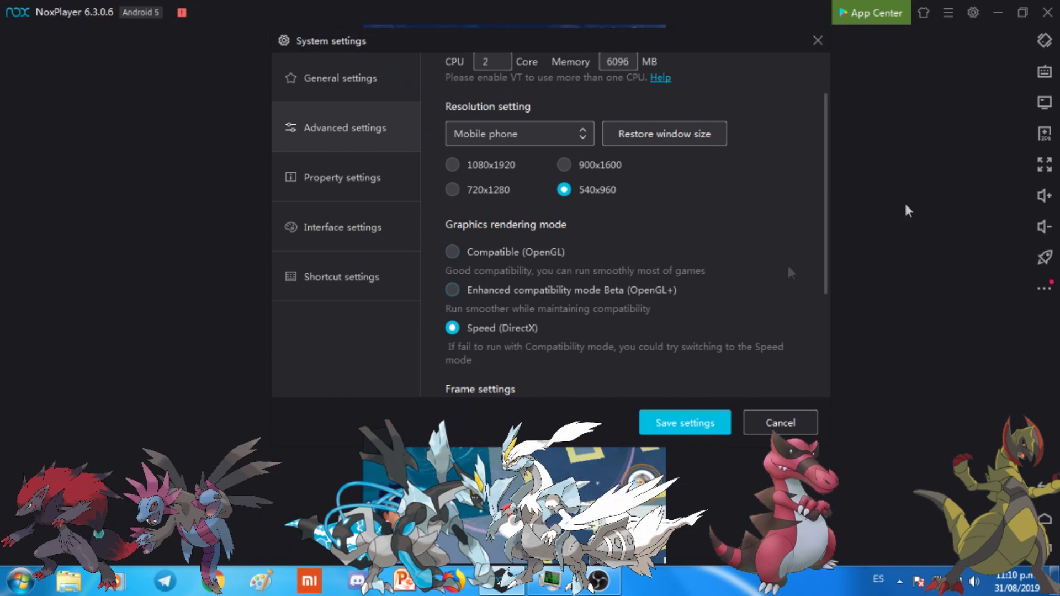
pyautogui.moveTo(829, 246); pyautogui.dragTo(828, 299)
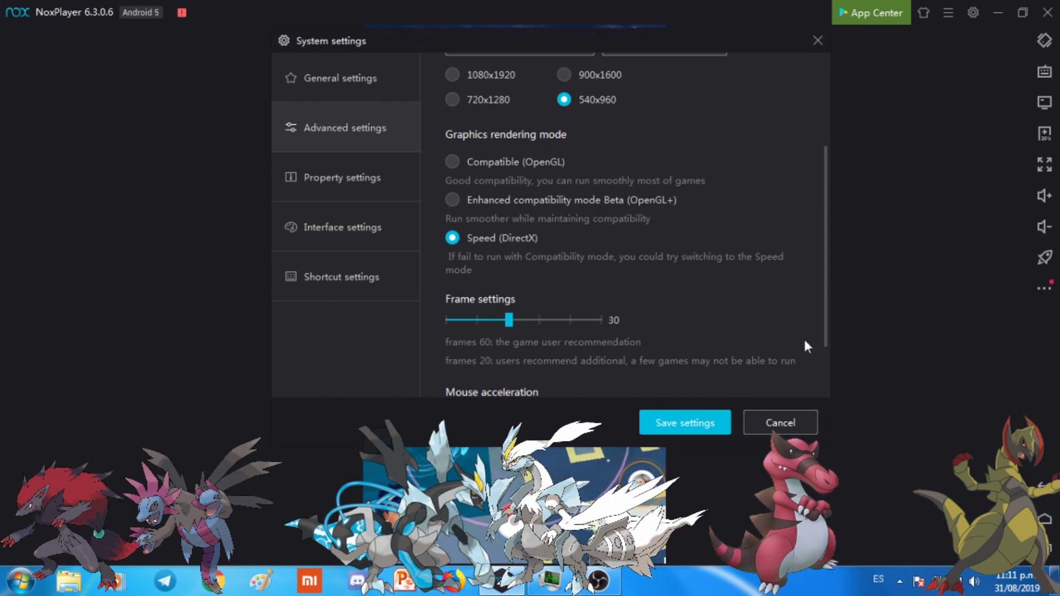
pyautogui.moveTo(825, 323); pyautogui.dragTo(825, 384)
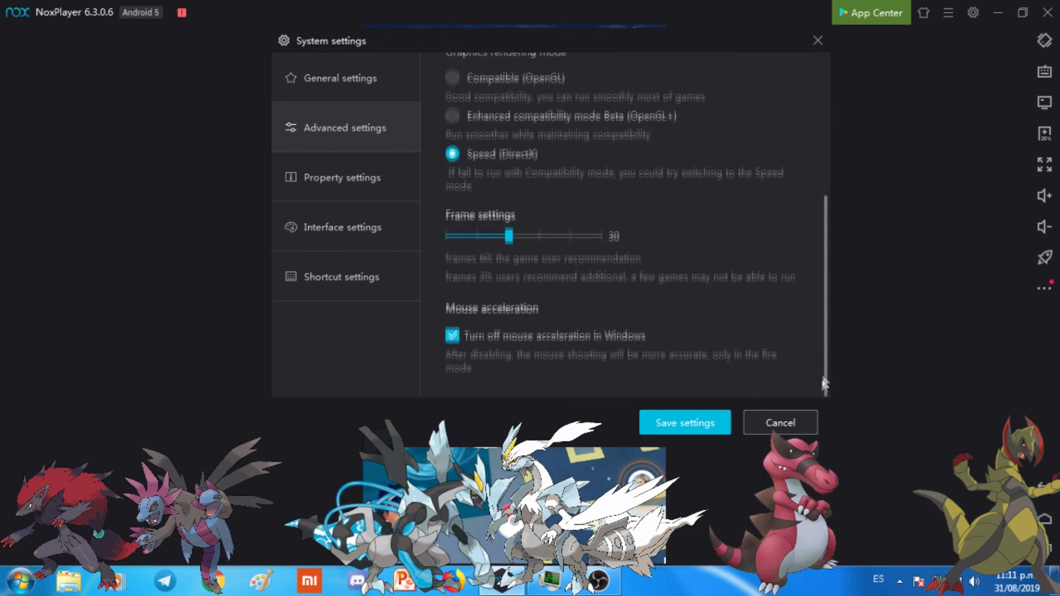
pyautogui.click(754, 422)
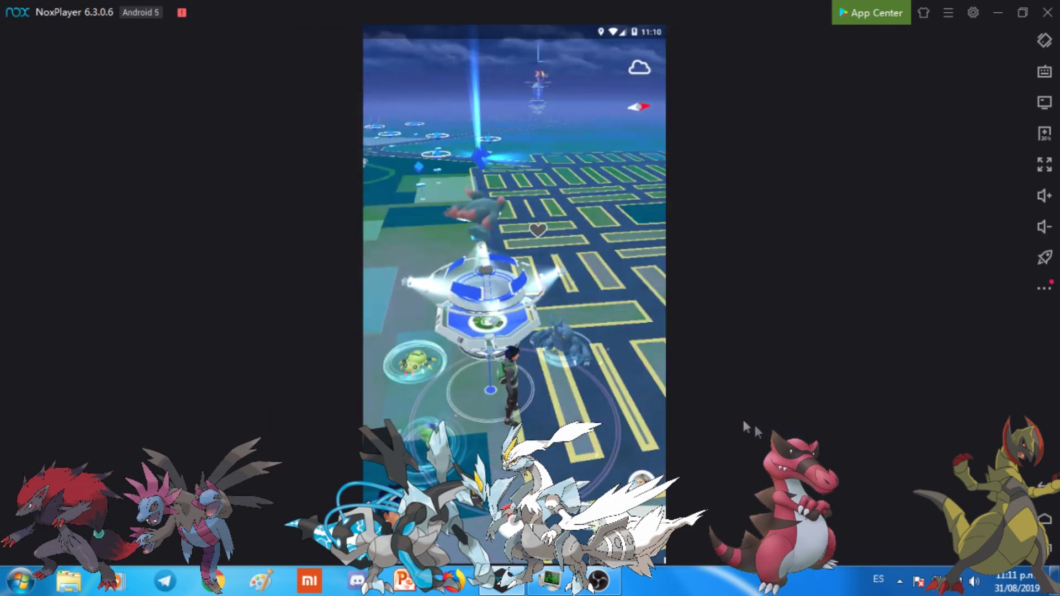
# Check the PC's system properties (Windows 7 Professional, 8 GB RAM), then return to NoxPlayer.
pyautogui.press('super+r')
pyautogui.click(21, 579)
pyautogui.click(232, 325)
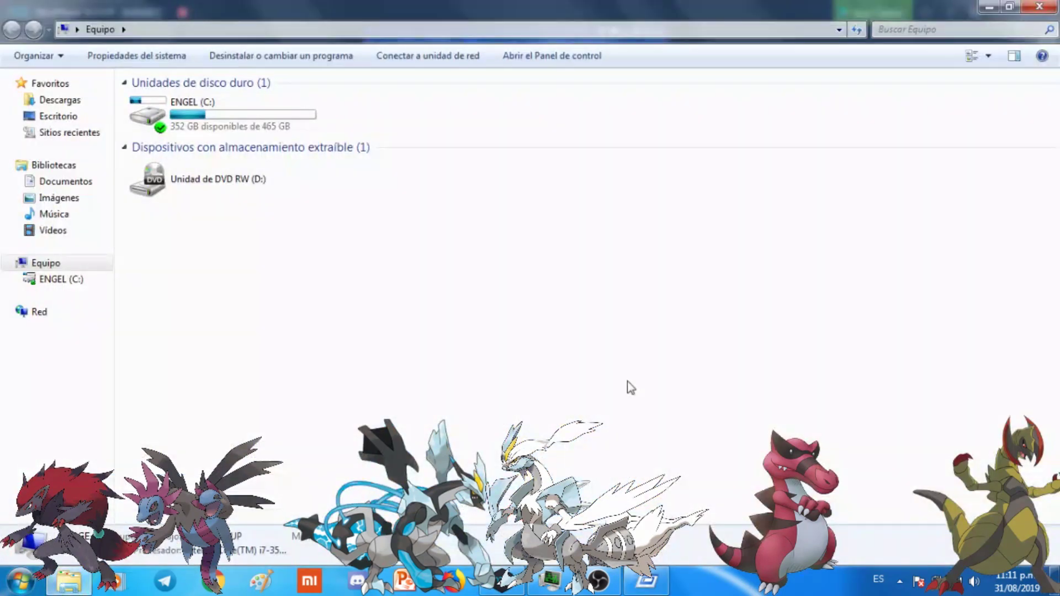
pyautogui.rightClick(90, 262)
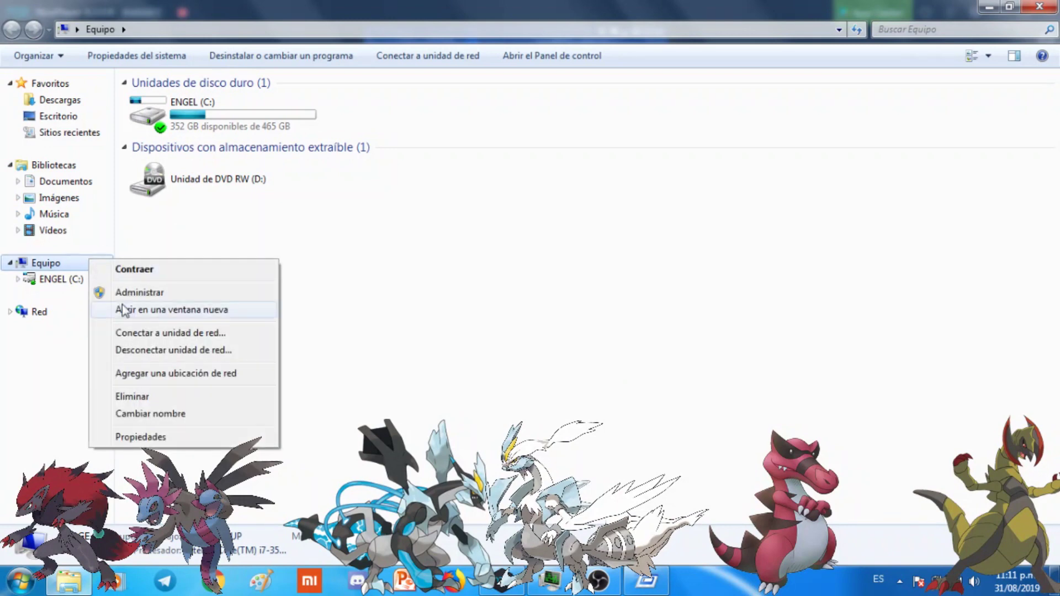
pyautogui.click(154, 437)
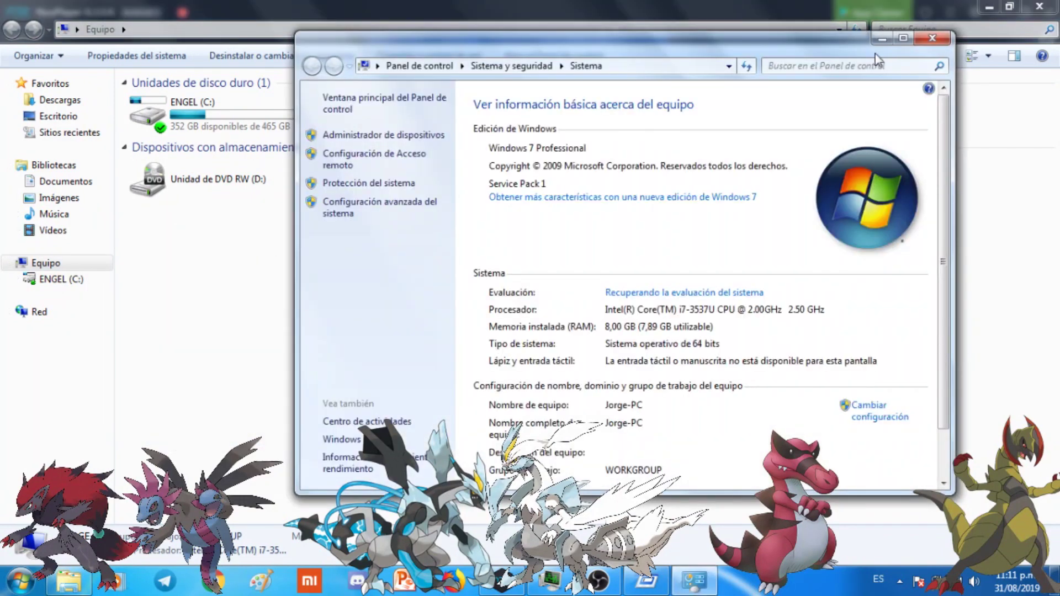
pyautogui.click(903, 39)
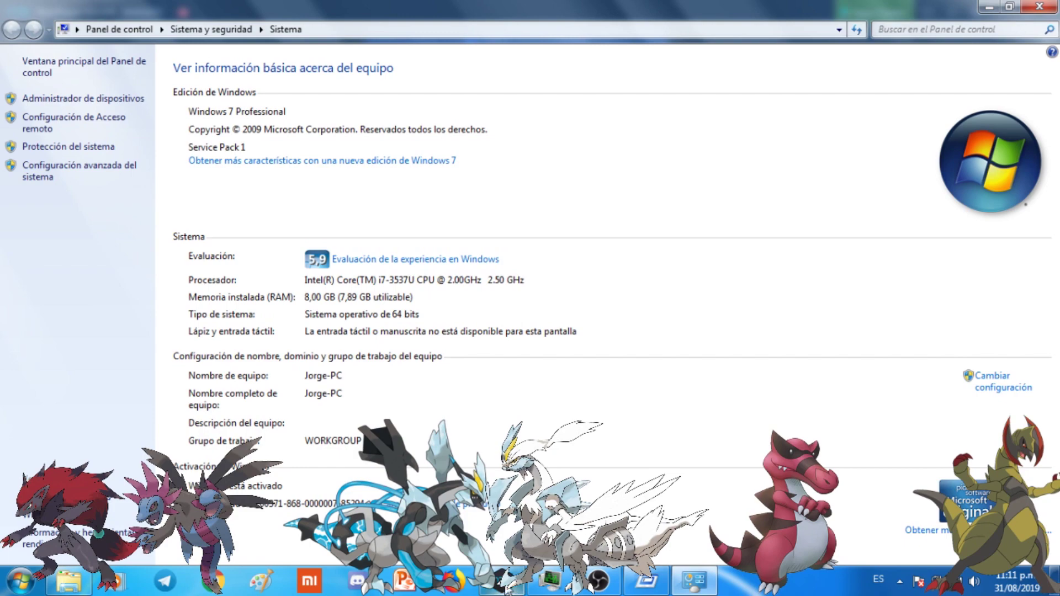
pyautogui.click(502, 581)
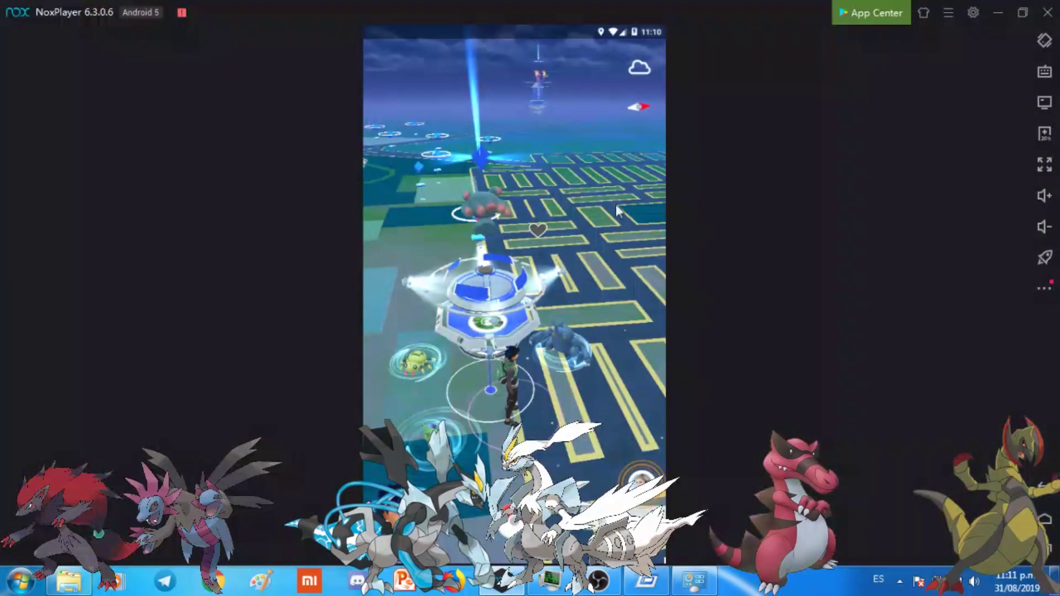
# Rotate the Pokémon GO map, then enter and leave a Heracross encounter.
pyautogui.moveTo(616, 212); pyautogui.dragTo(623, 269)
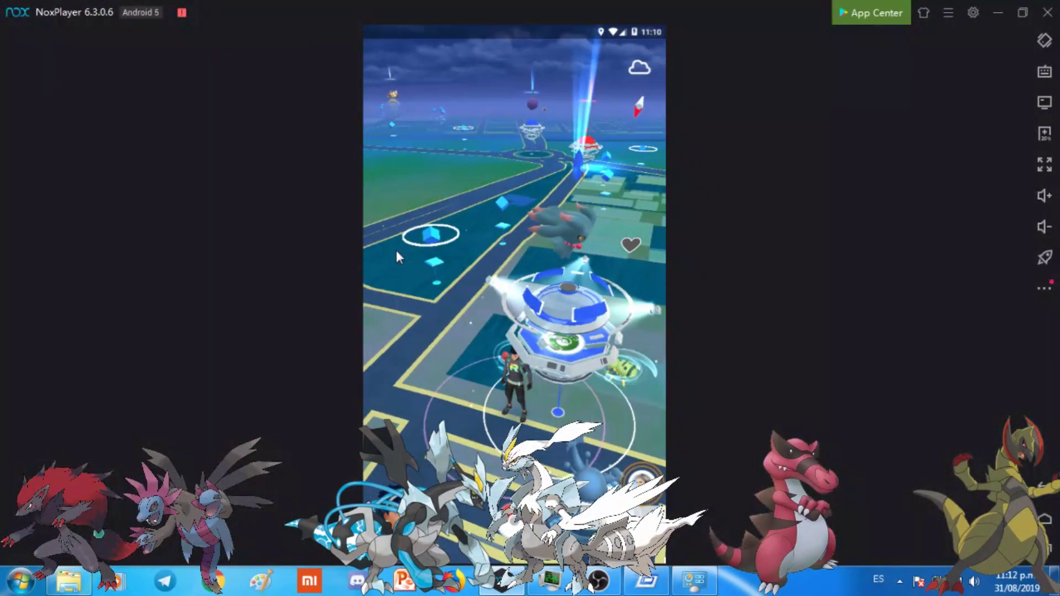
pyautogui.moveTo(536, 187); pyautogui.dragTo(379, 243)
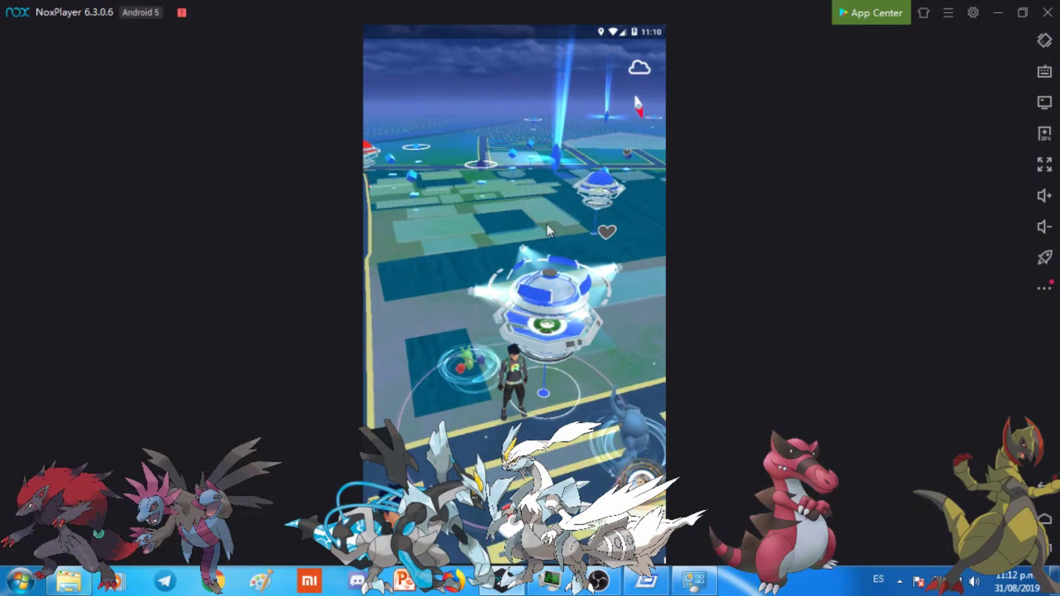
pyautogui.moveTo(546, 223); pyautogui.dragTo(434, 247)
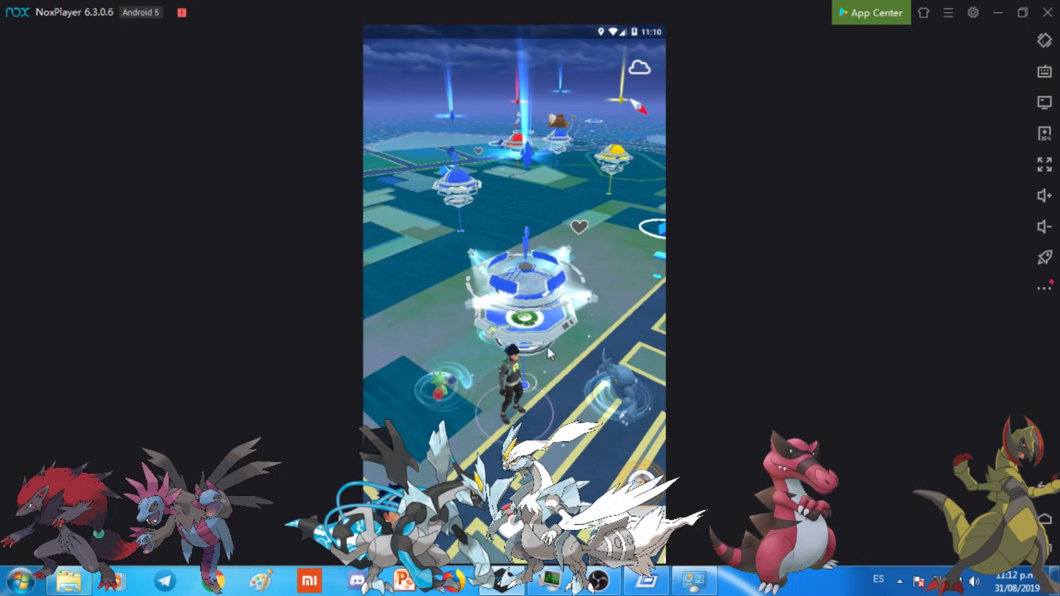
pyautogui.moveTo(548, 346); pyautogui.dragTo(387, 238)
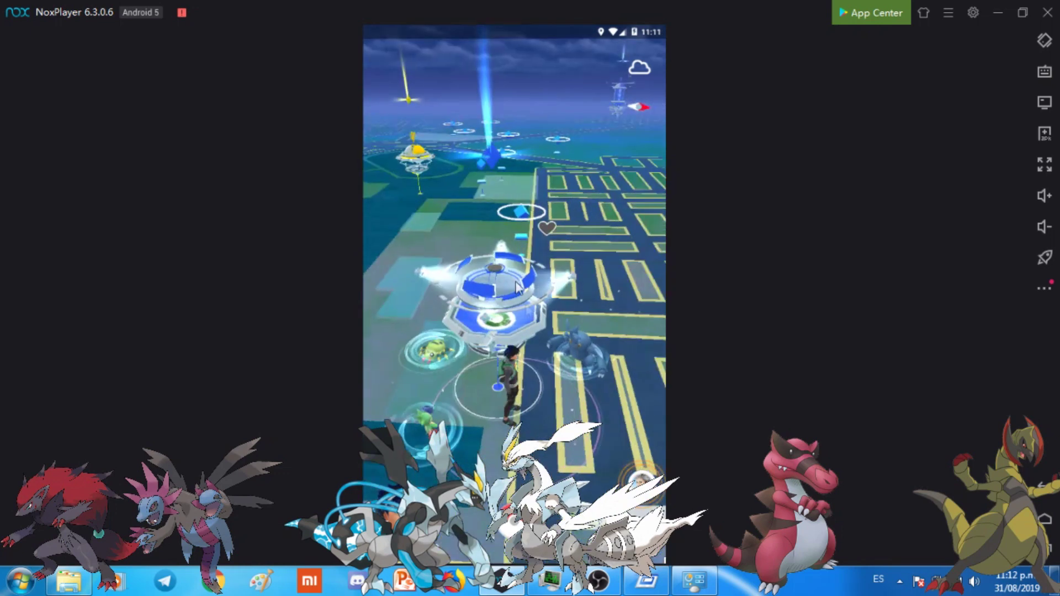
pyautogui.click(573, 362)
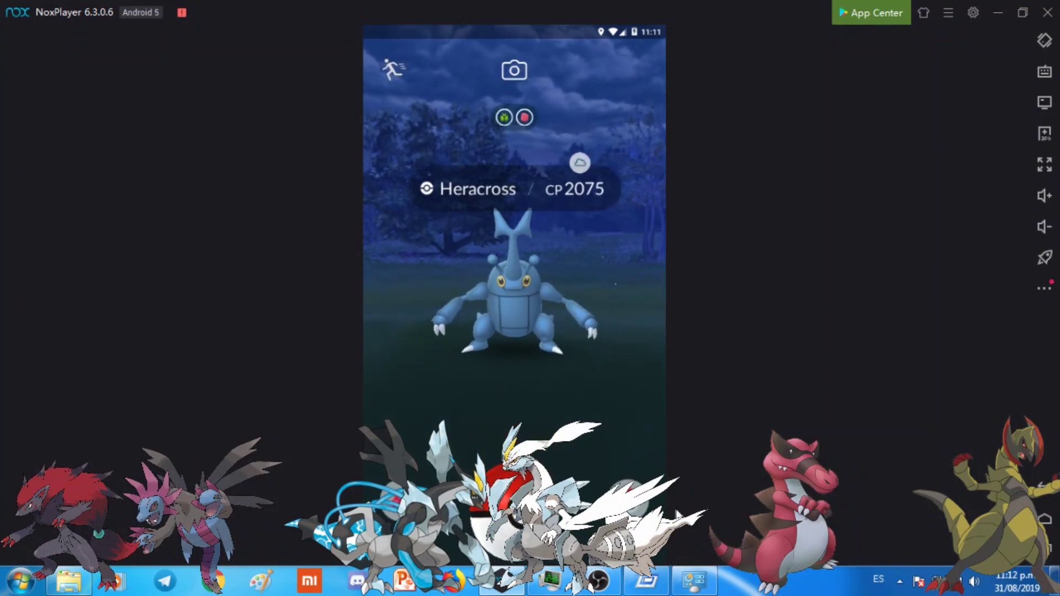
pyautogui.press('Escape')
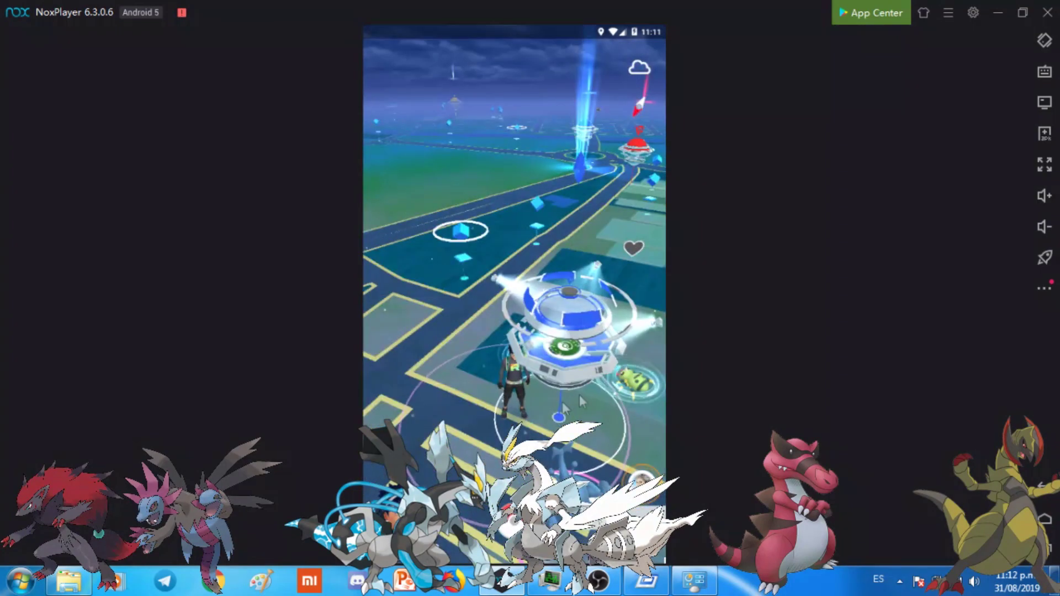
# Start a Spinarak encounter and bring up the virtual Location settings map.
pyautogui.click(629, 376)
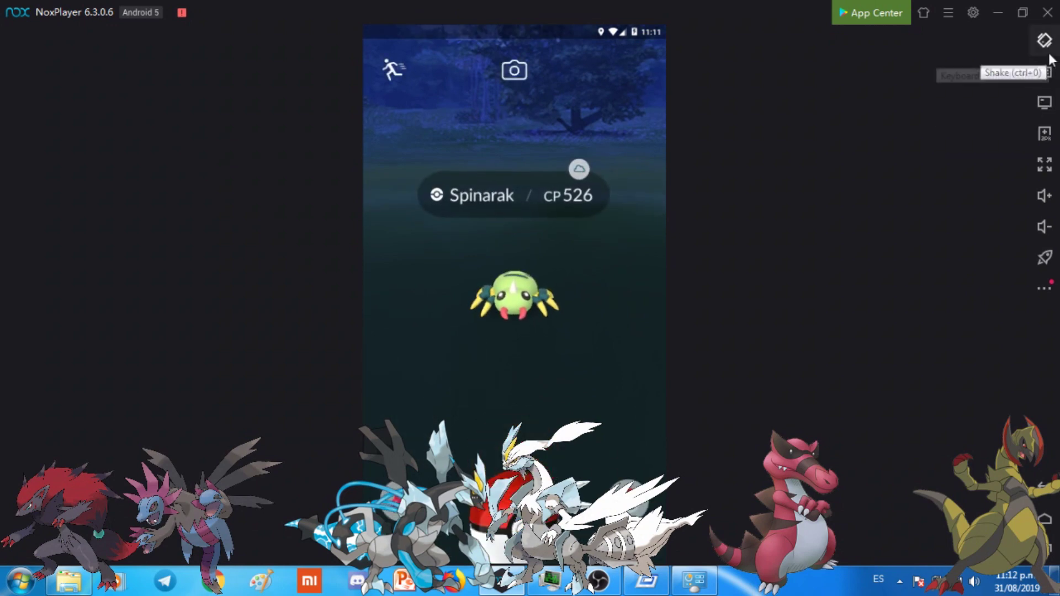
pyautogui.click(1045, 288)
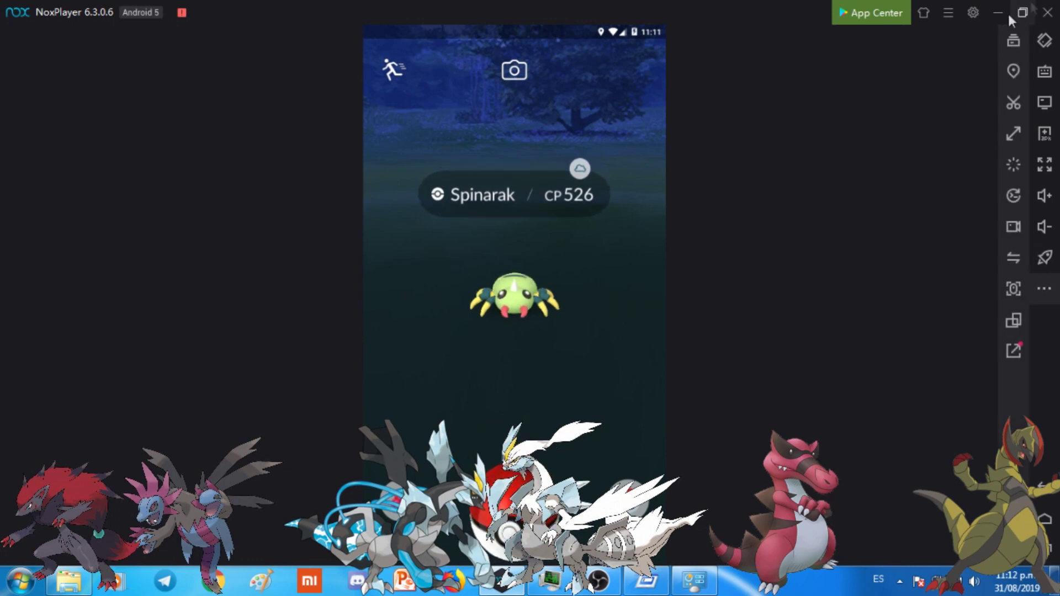
pyautogui.click(1014, 74)
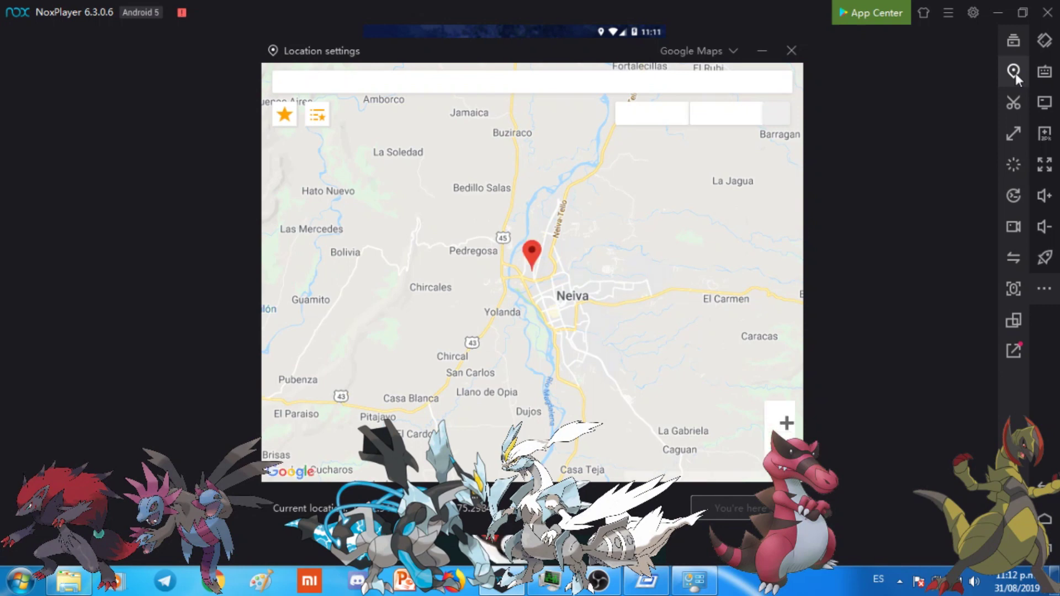
# Teleport the player to a marker near Neiva and reorient the game map.
pyautogui.click(759, 153)
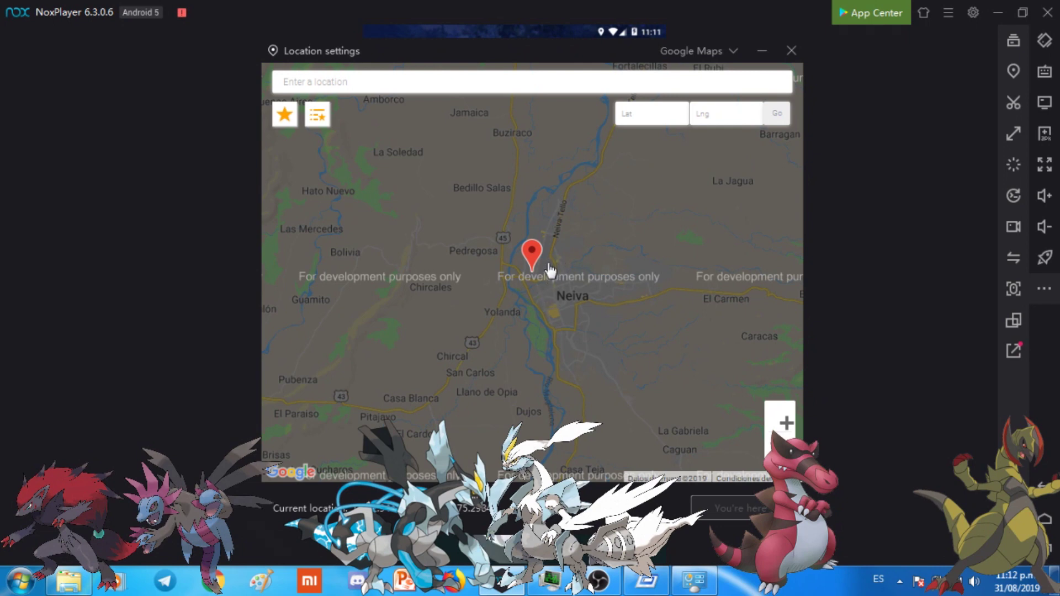
pyautogui.click(543, 284)
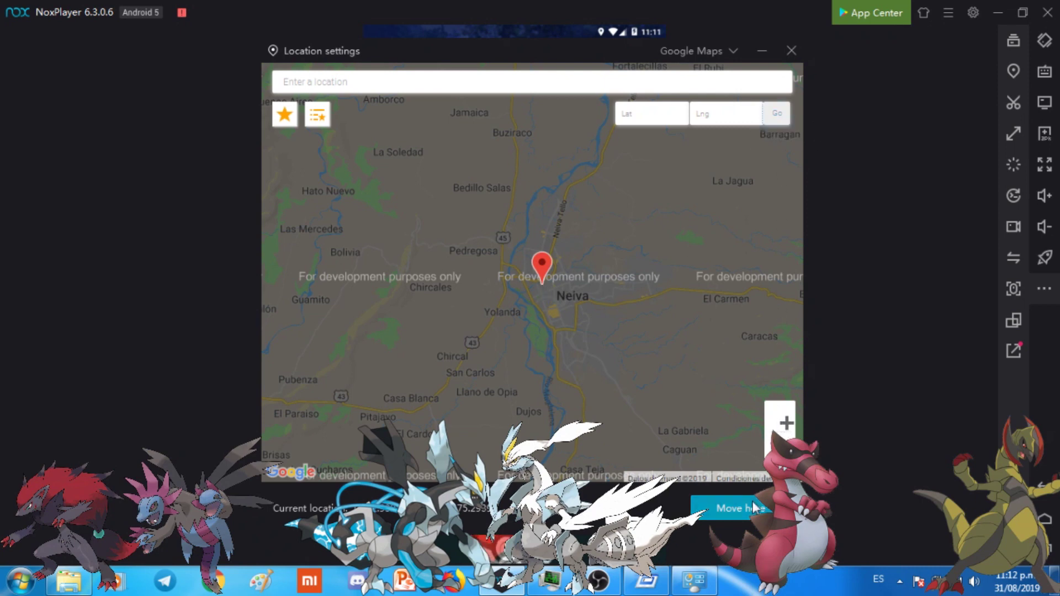
pyautogui.click(762, 50)
pyautogui.click(493, 398)
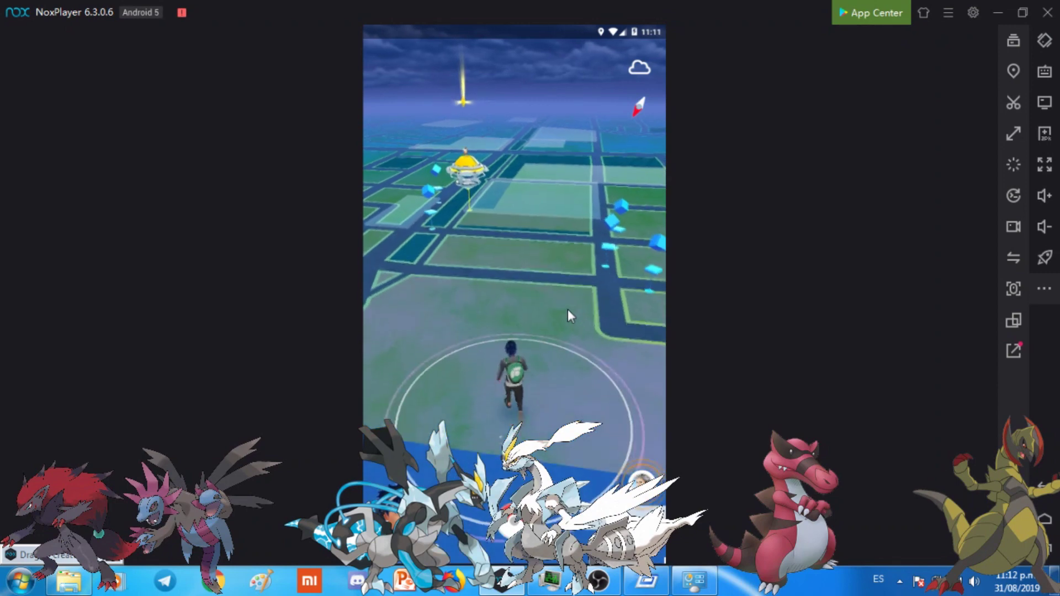
pyautogui.moveTo(572, 297); pyautogui.dragTo(597, 382)
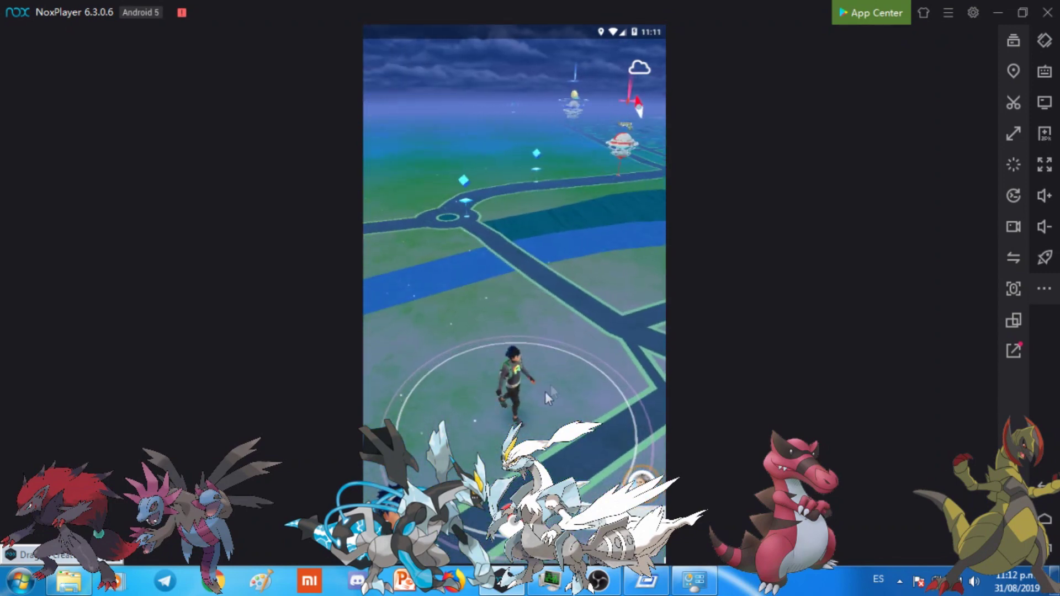
pyautogui.moveTo(545, 392); pyautogui.dragTo(595, 446)
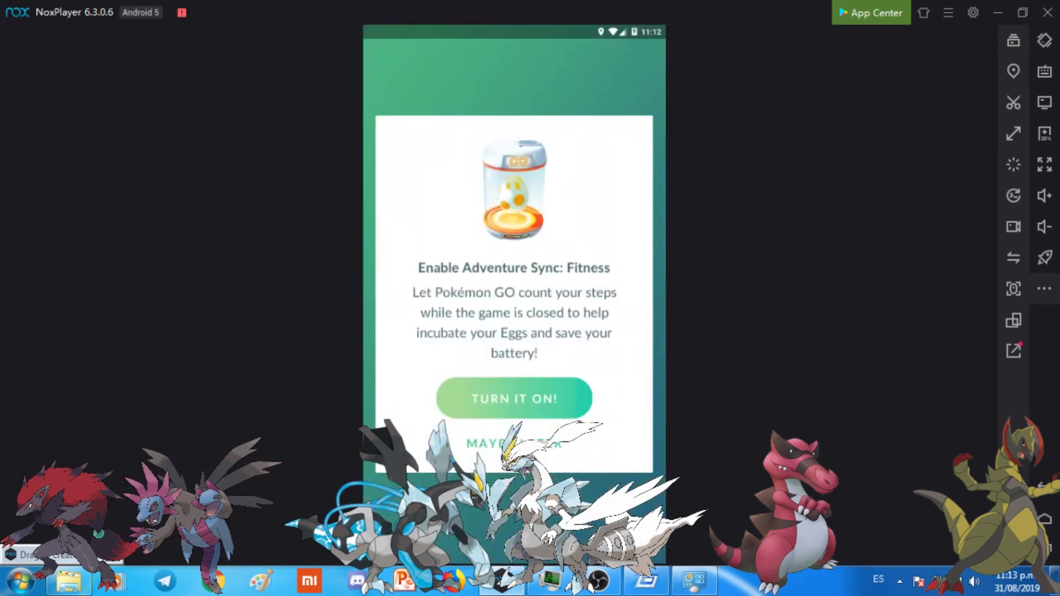
# Attempt Adventure Sync, dismiss the 'Fitness not enabled' notice, and go to the Android home screen.
pyautogui.click(575, 398)
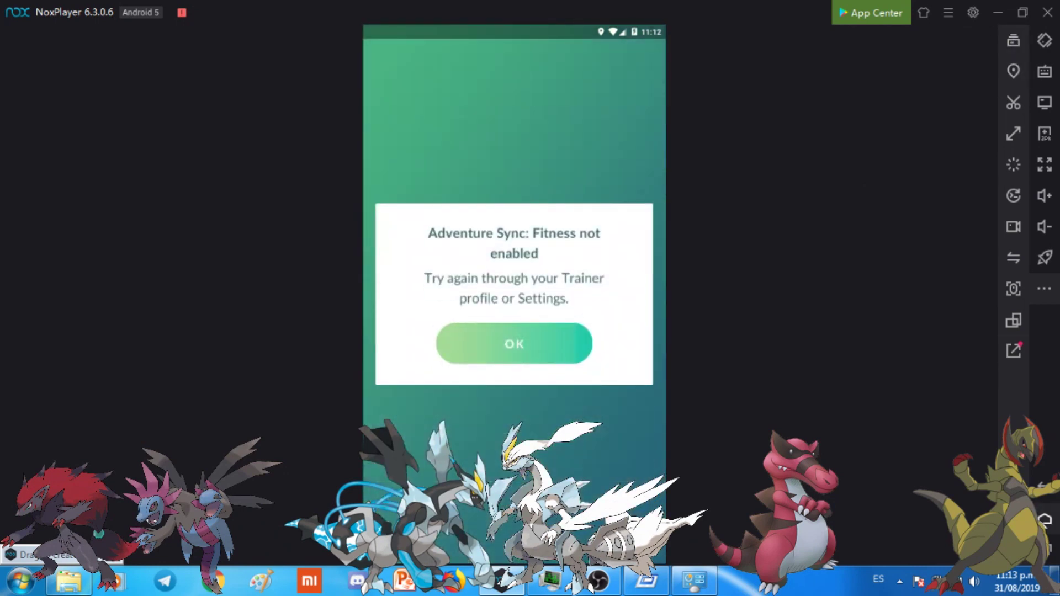
pyautogui.click(569, 354)
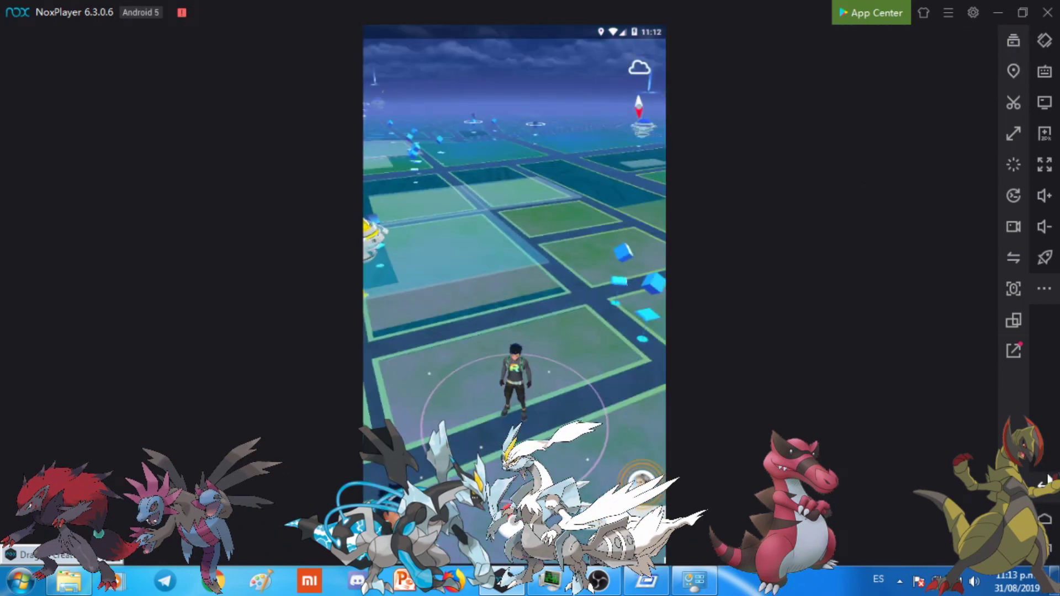
pyautogui.click(1045, 519)
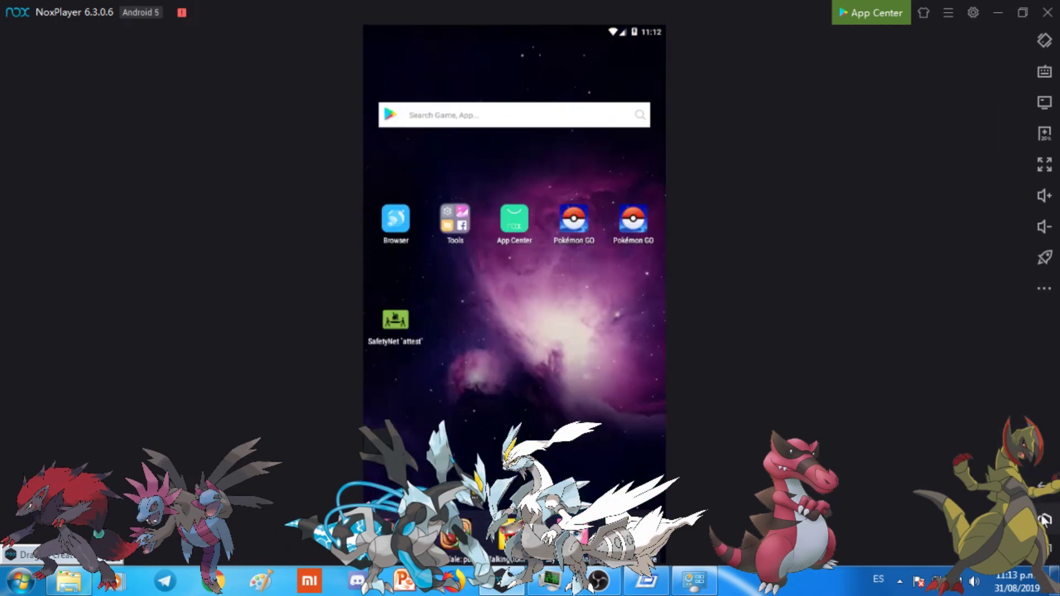
# Launch Android Settings from the Tools folder and enter Developer options.
pyautogui.click(449, 228)
pyautogui.click(452, 271)
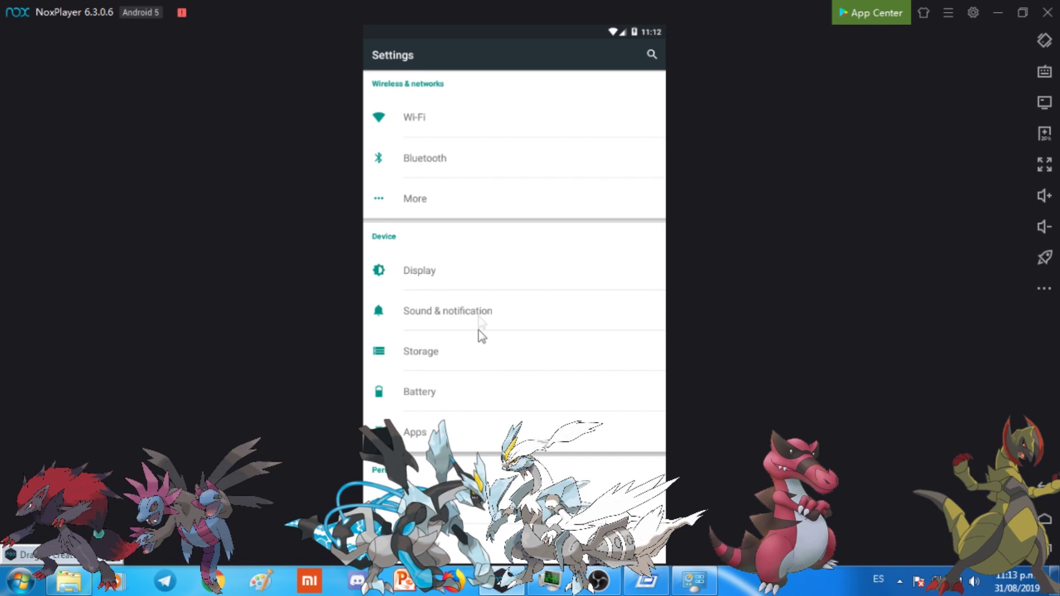
pyautogui.scroll(-5, 508, 276)
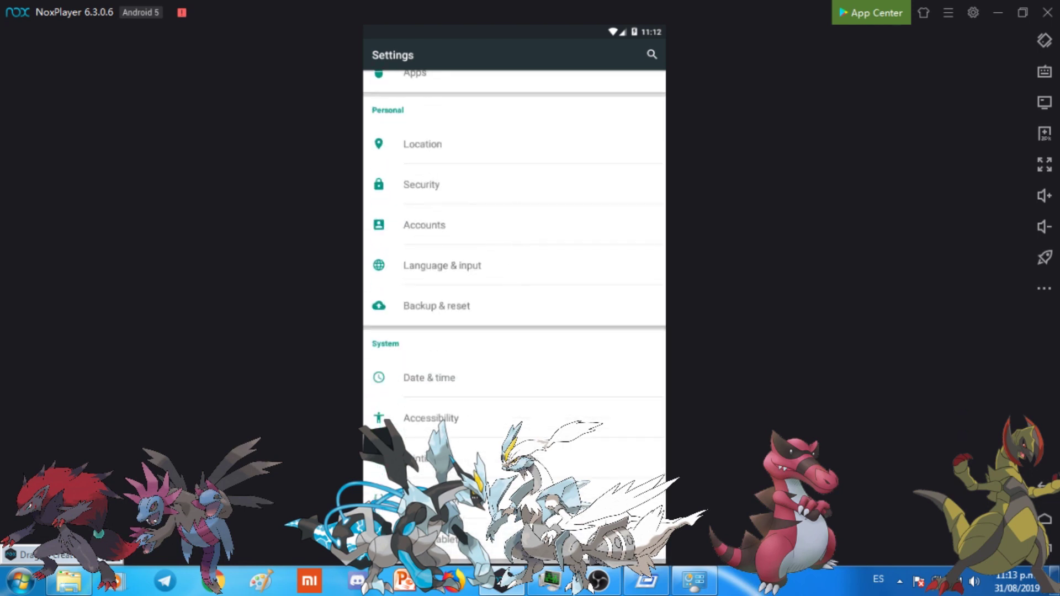
pyautogui.click(613, 497)
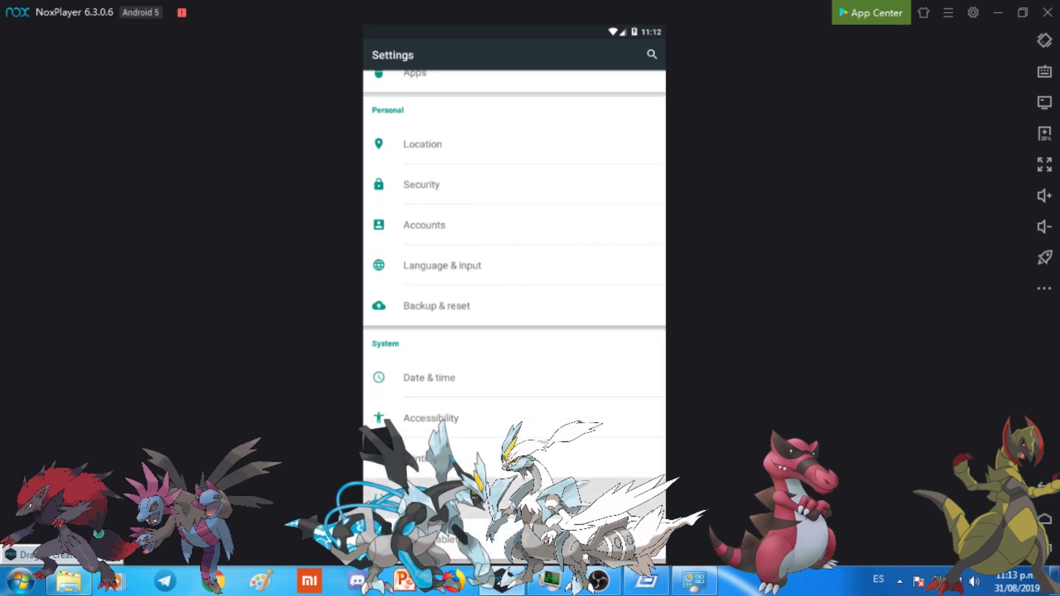
pyautogui.scroll(-10, 476, 423)
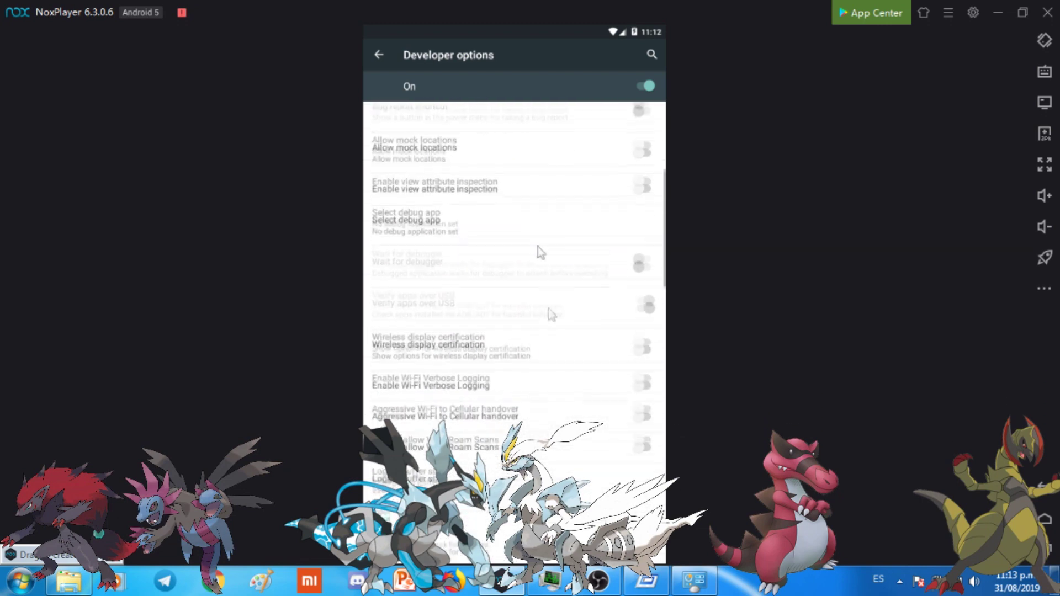
# Confirm Window, Animator and Transition animation scales each read Animation off, leaving them unchanged.
pyautogui.moveTo(541, 403); pyautogui.dragTo(563, 234)
pyautogui.moveTo(557, 409); pyautogui.dragTo(573, 280)
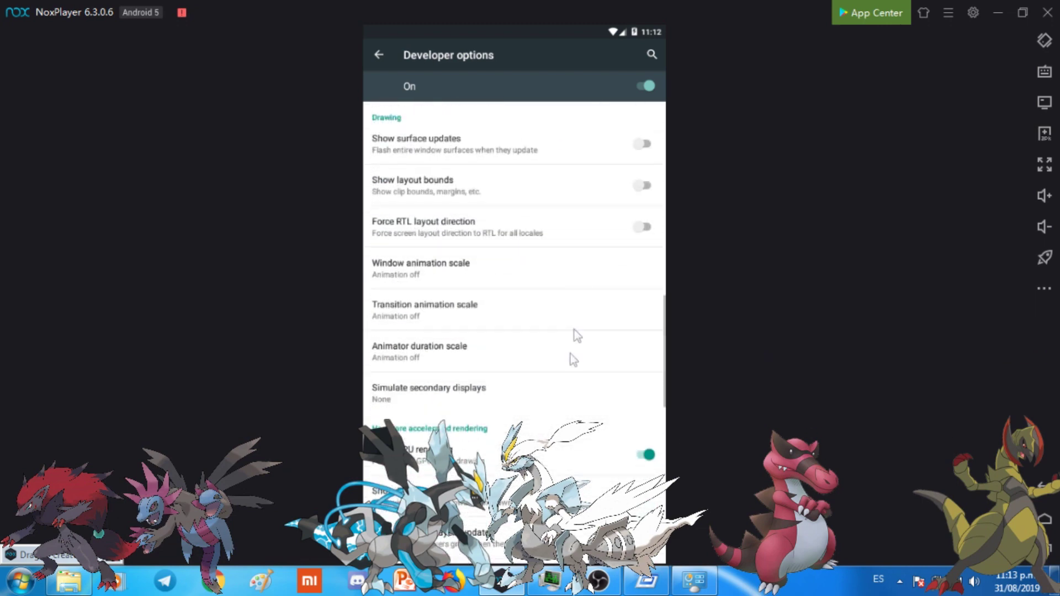
pyautogui.click(431, 276)
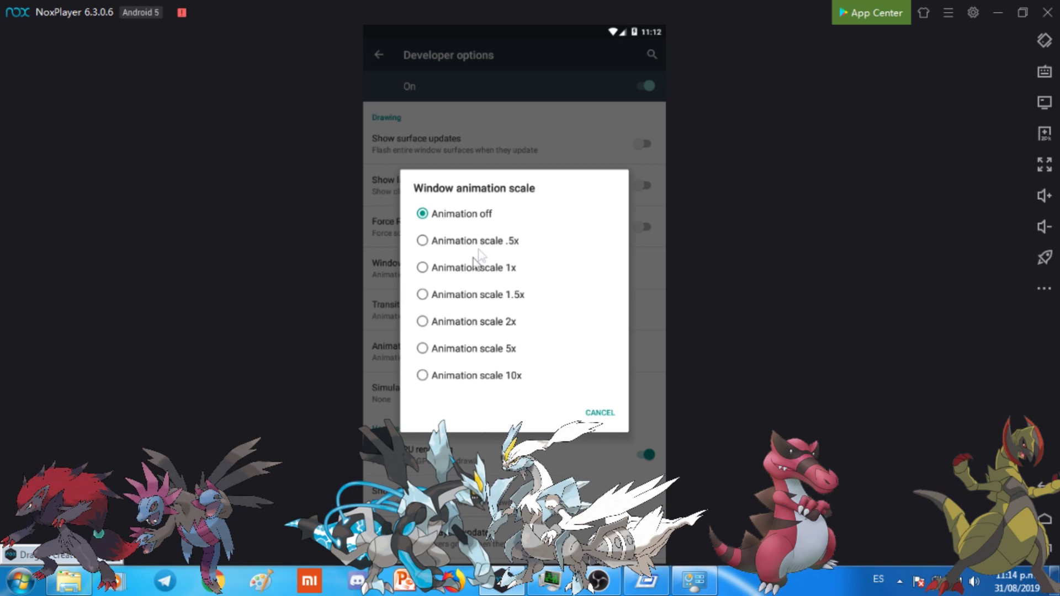
pyautogui.click(602, 418)
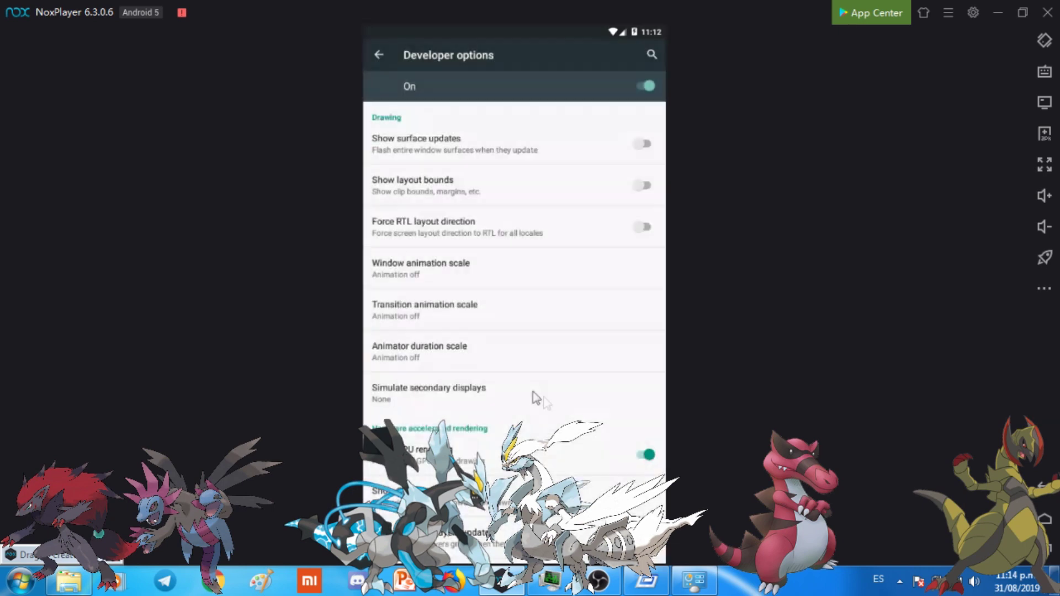
pyautogui.click(467, 356)
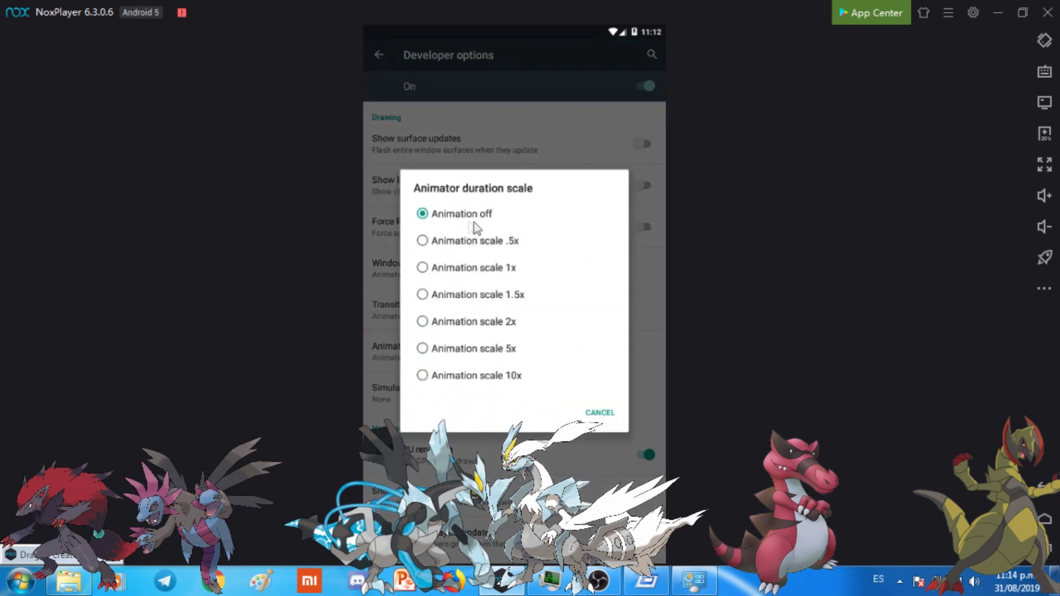
pyautogui.click(601, 415)
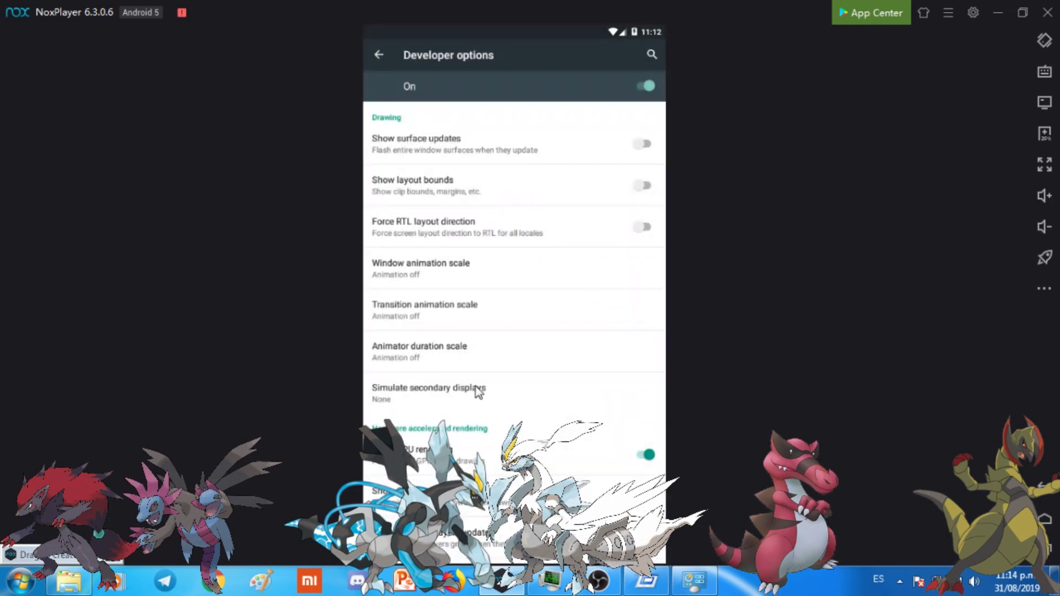
pyautogui.click(458, 361)
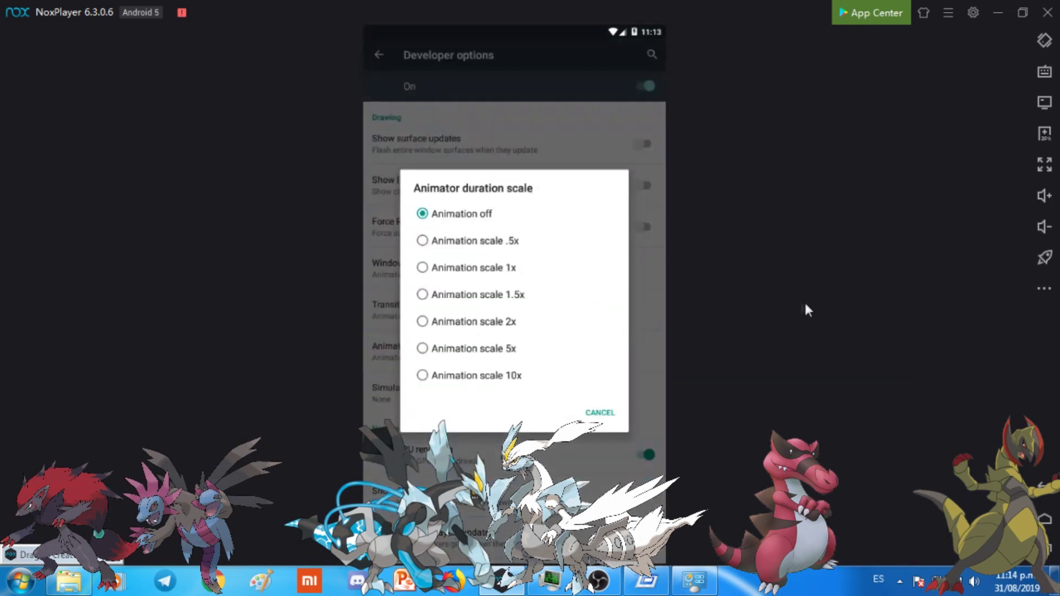
pyautogui.click(641, 316)
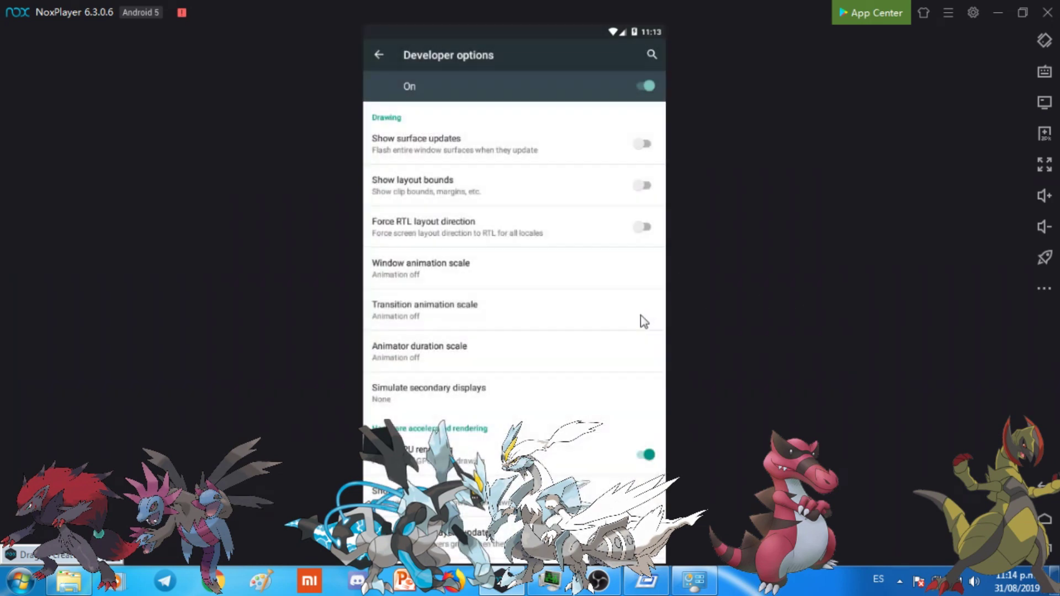
pyautogui.click(450, 313)
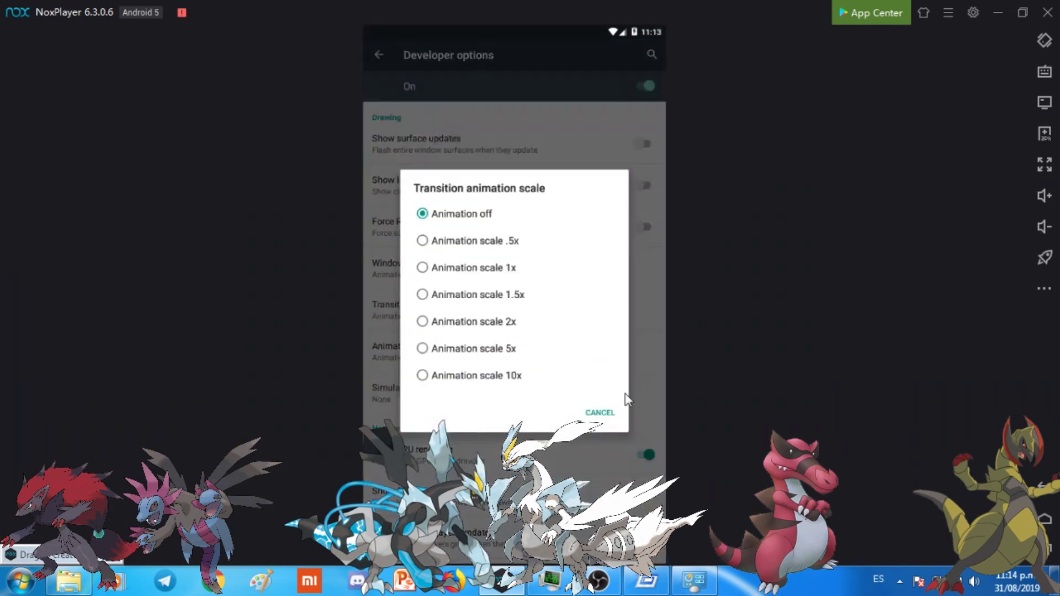
pyautogui.click(653, 293)
pyautogui.moveTo(595, 427); pyautogui.dragTo(620, 187)
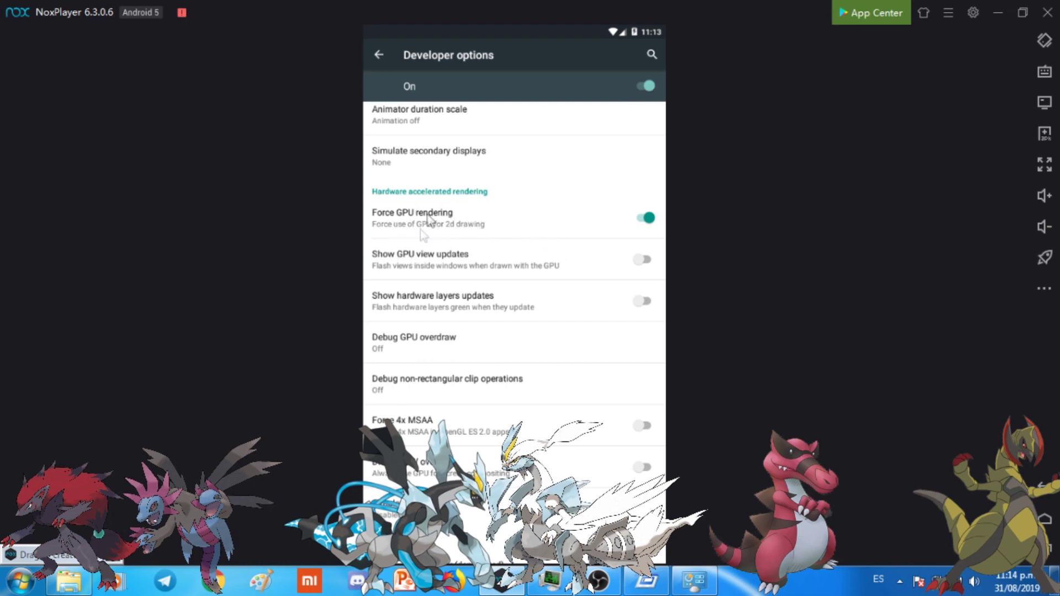
# Verify Force GPU rendering is on, then back out of Developer options to Settings.
pyautogui.moveTo(545, 366); pyautogui.dragTo(541, 276)
pyautogui.moveTo(558, 372); pyautogui.dragTo(561, 246)
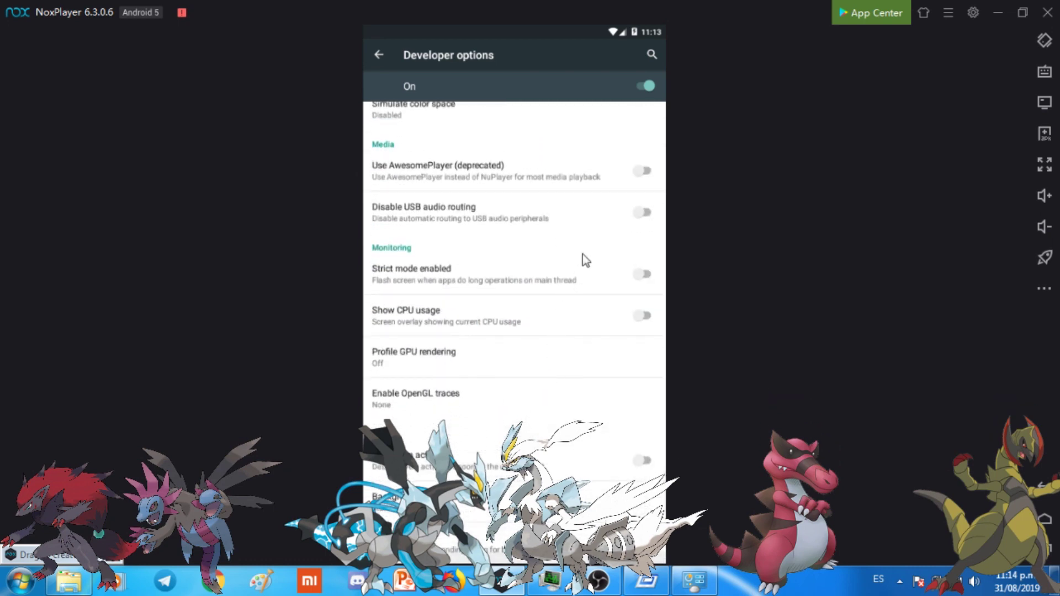
pyautogui.moveTo(586, 259); pyautogui.dragTo(591, 374)
pyautogui.moveTo(570, 251); pyautogui.dragTo(554, 370)
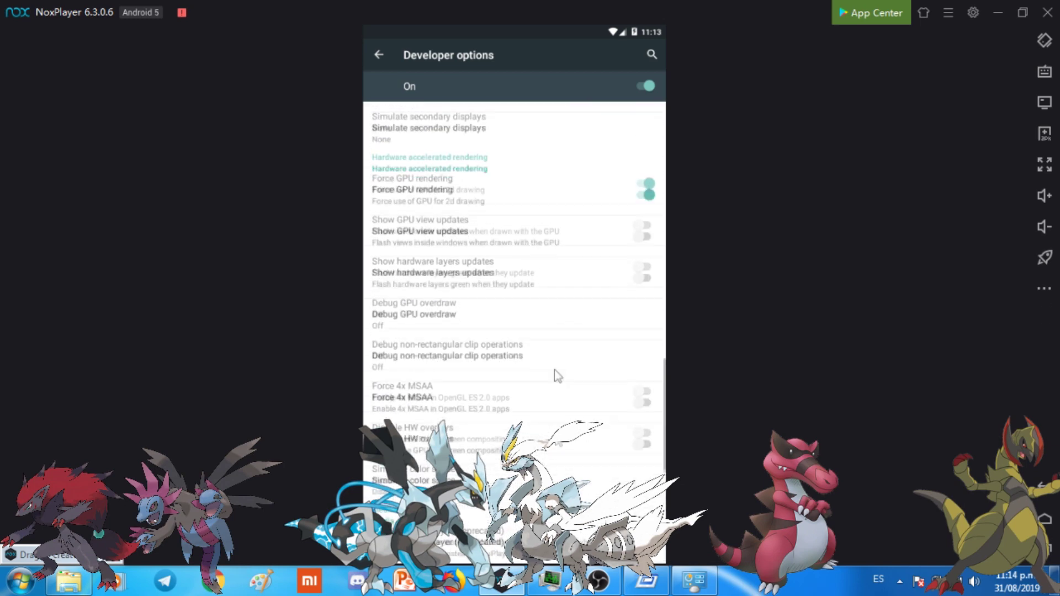
pyautogui.click(380, 54)
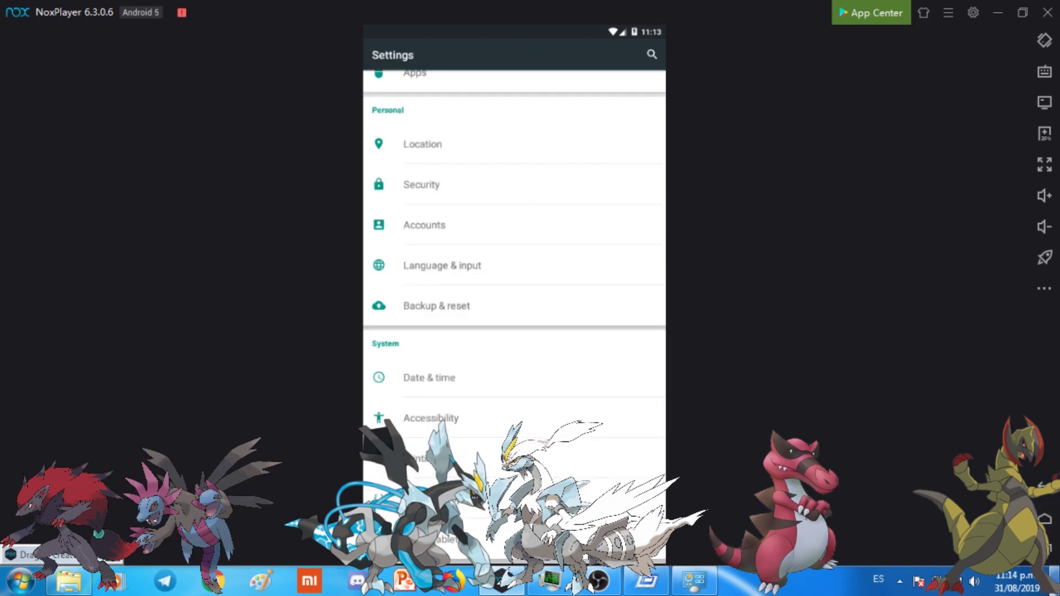
# Return to Pokémon GO from the recent apps list and rotate the map around the trainer.
pyautogui.click(1046, 549)
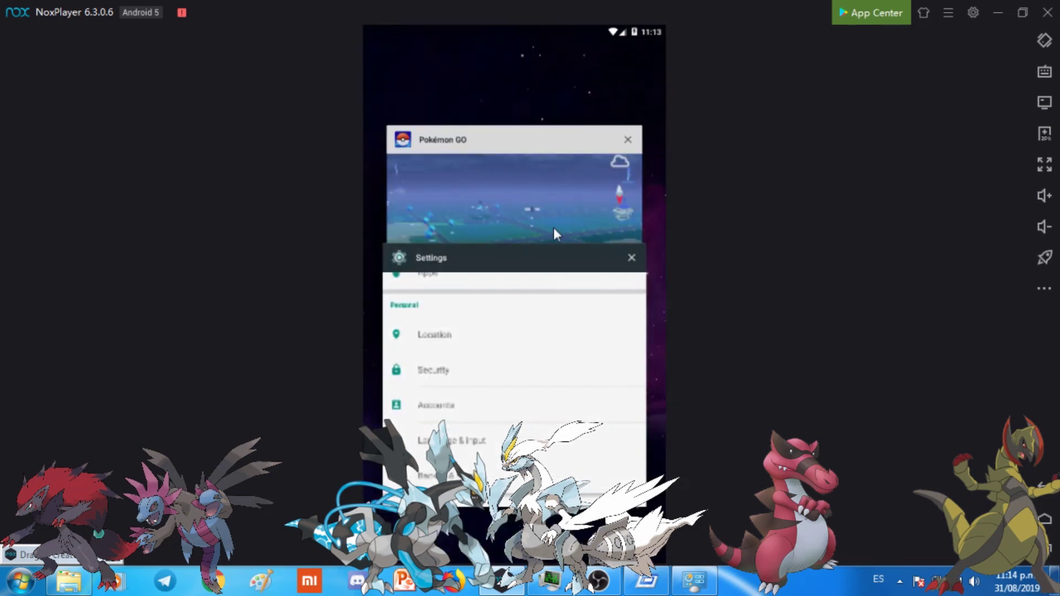
pyautogui.click(554, 229)
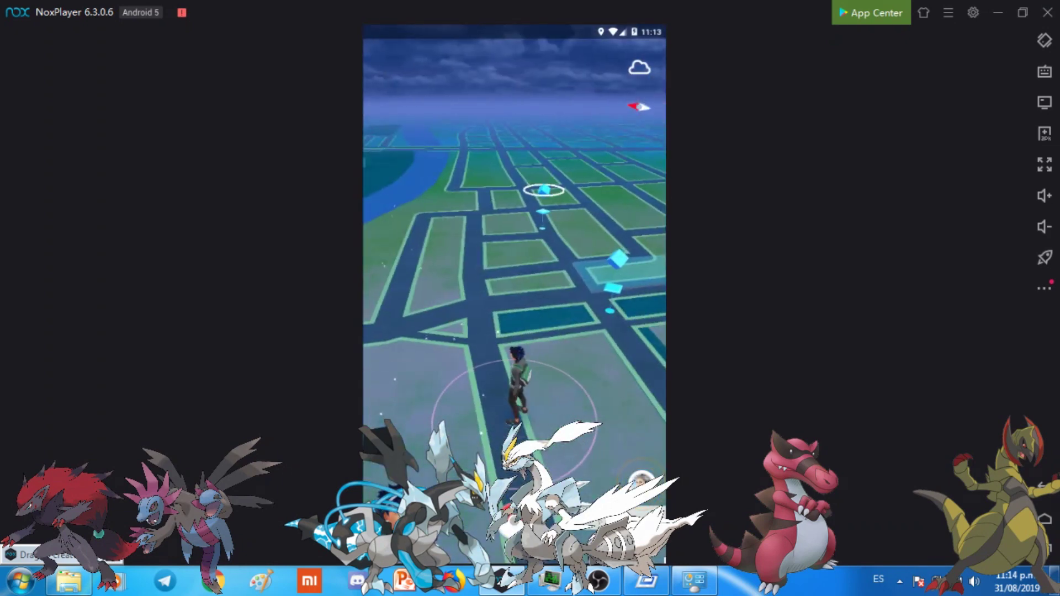
pyautogui.moveTo(616, 412); pyautogui.dragTo(591, 466)
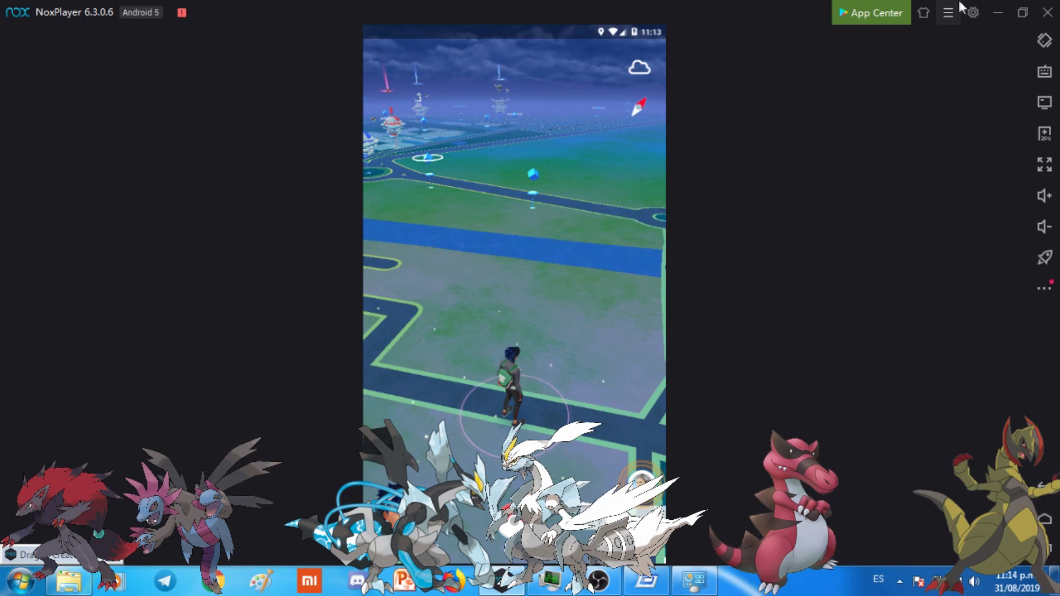
pyautogui.click(973, 12)
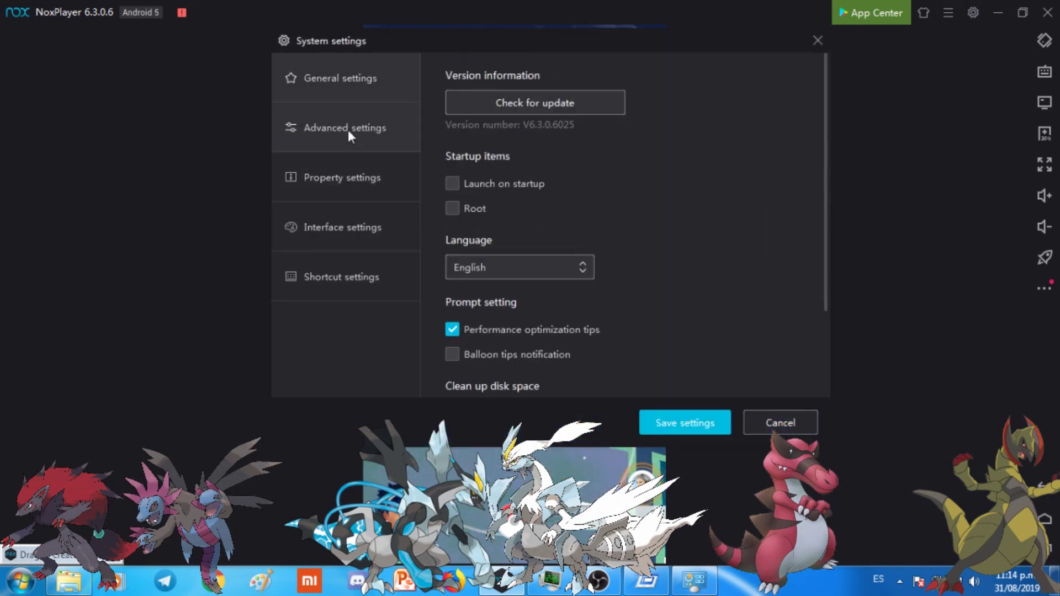
pyautogui.click(348, 128)
pyautogui.scroll(-5, 826, 226)
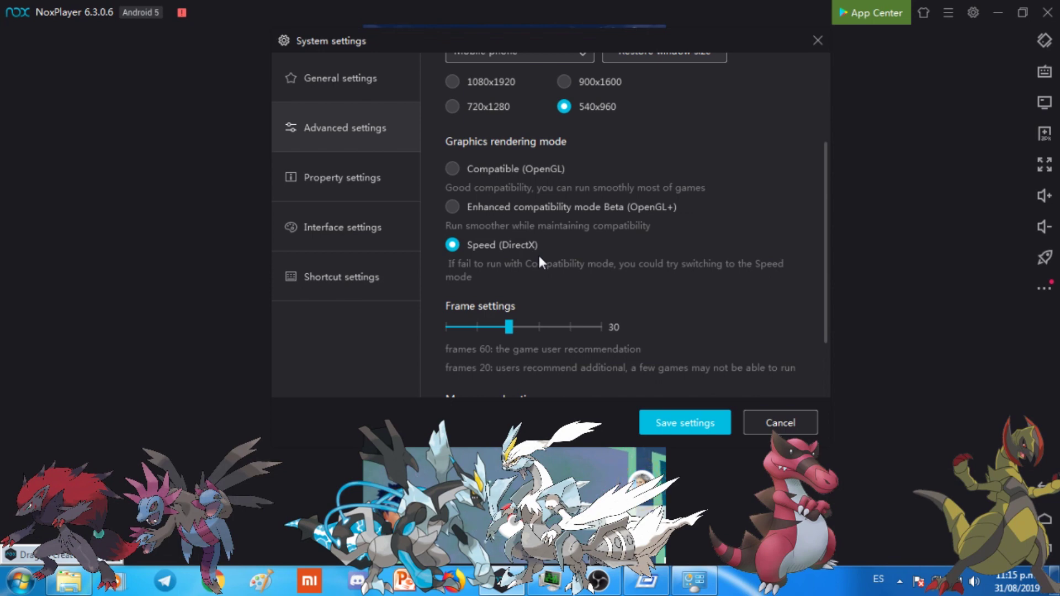
pyautogui.click(766, 431)
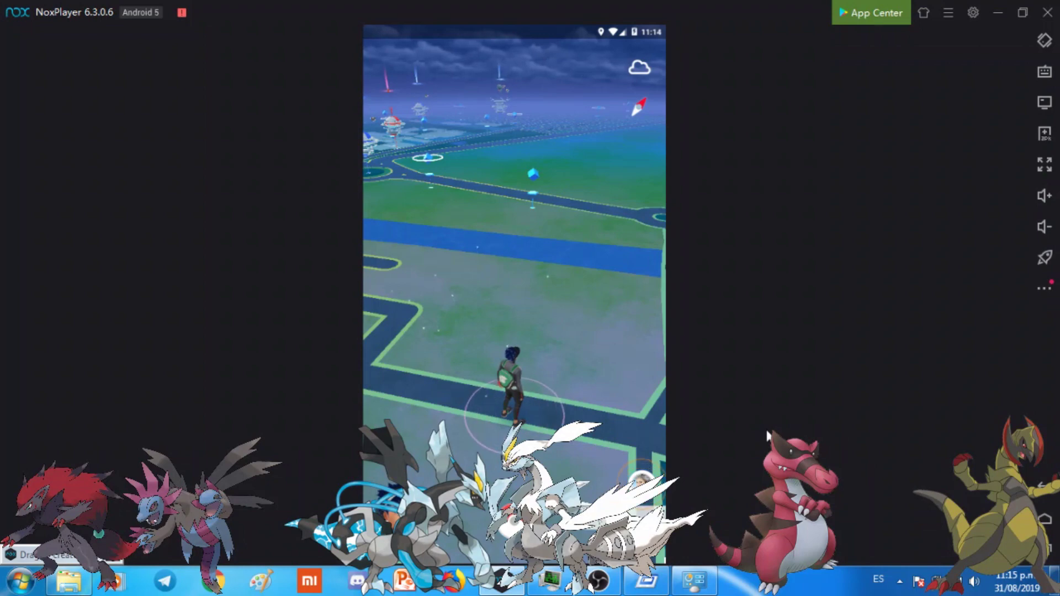